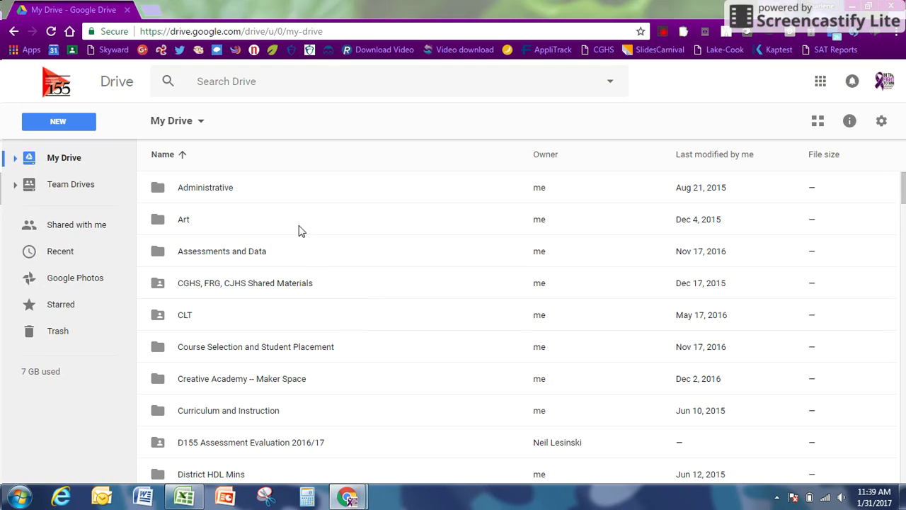
- Search Drive for "montys practice site" and open the Monty's Practice Site file
left_click(306, 87)
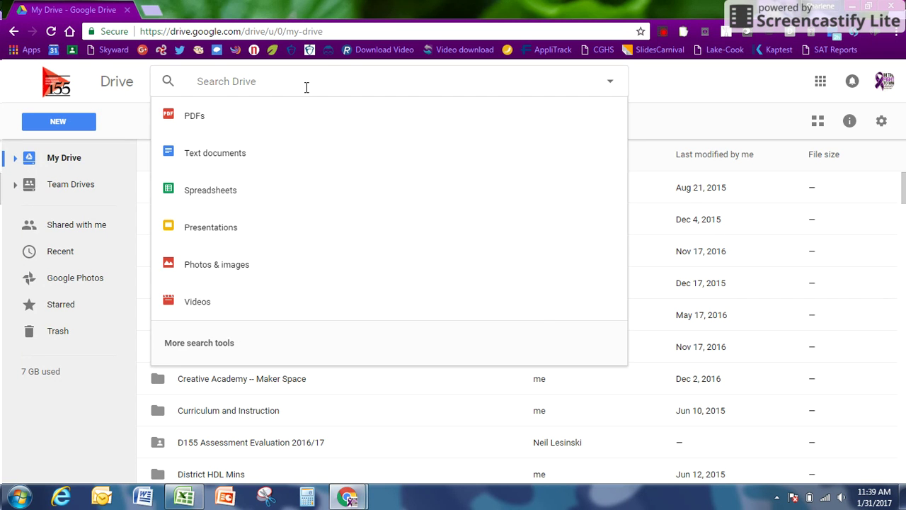
type("montys practice site")
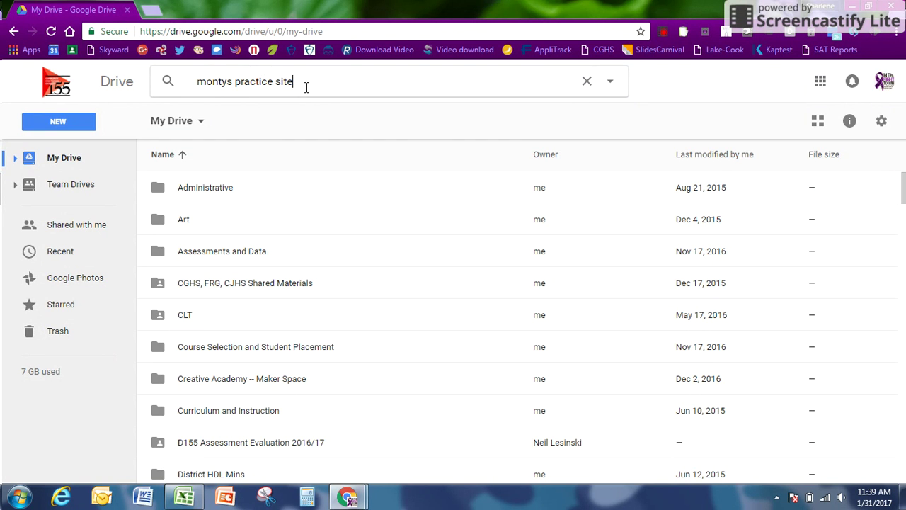
key("Return")
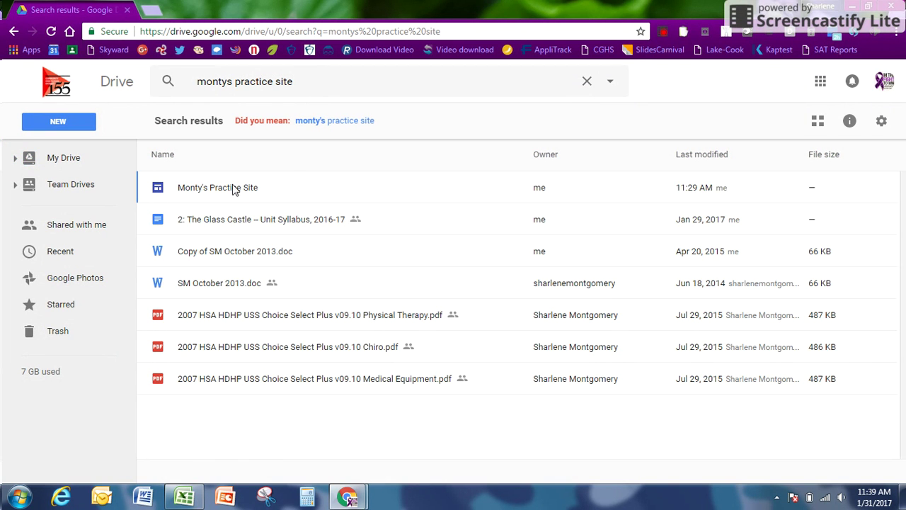
double_click(220, 196)
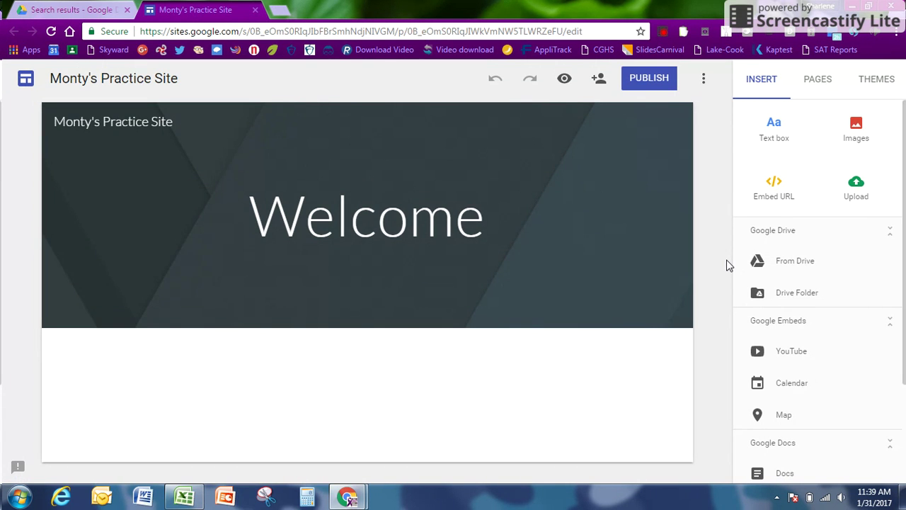
- Try the Large banner and Title only header types on the Welcome page, and set the header back to Banner
mouse_move(177, 281)
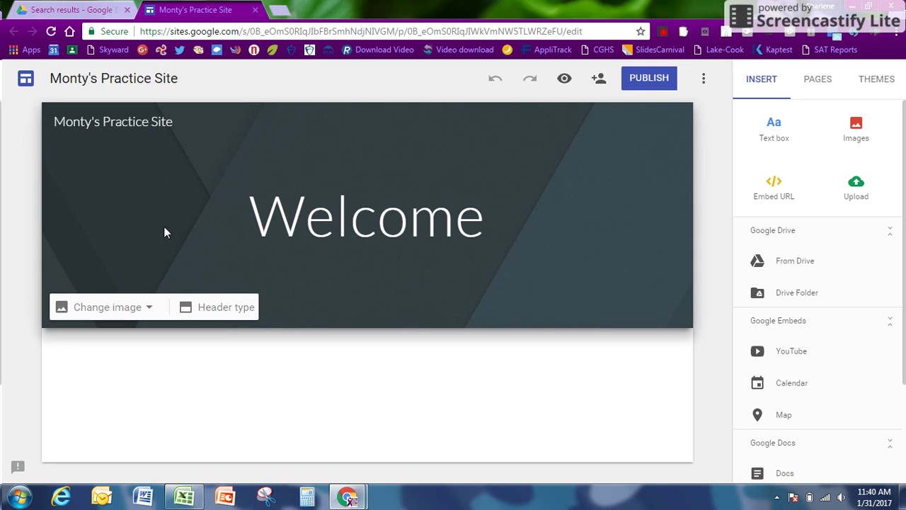
left_click(661, 288)
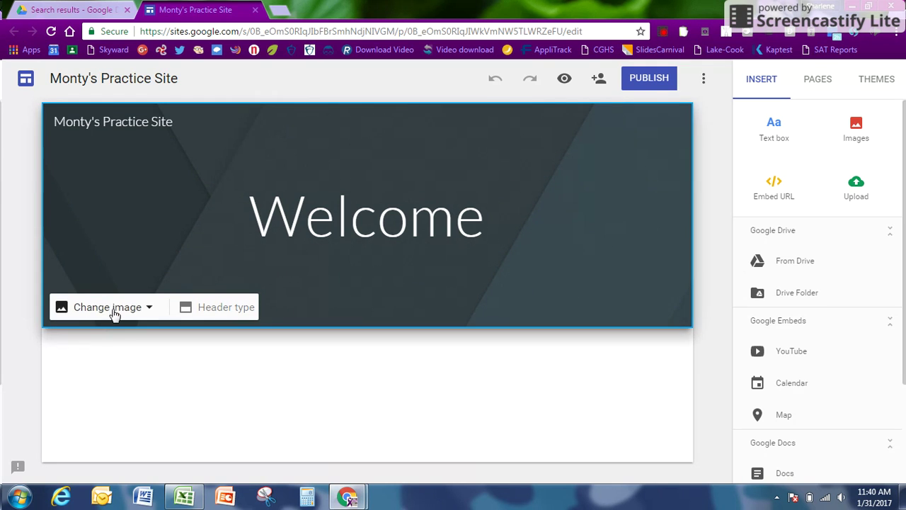
left_click(237, 307)
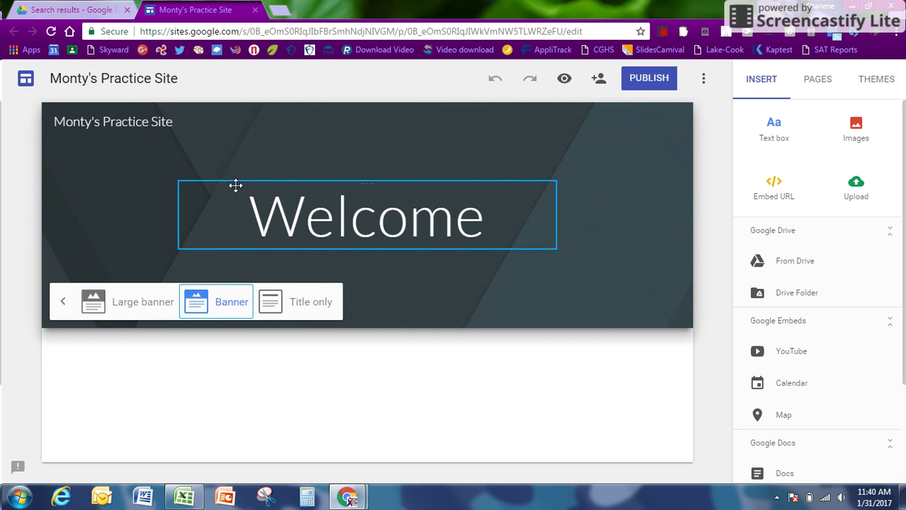
left_click(119, 302)
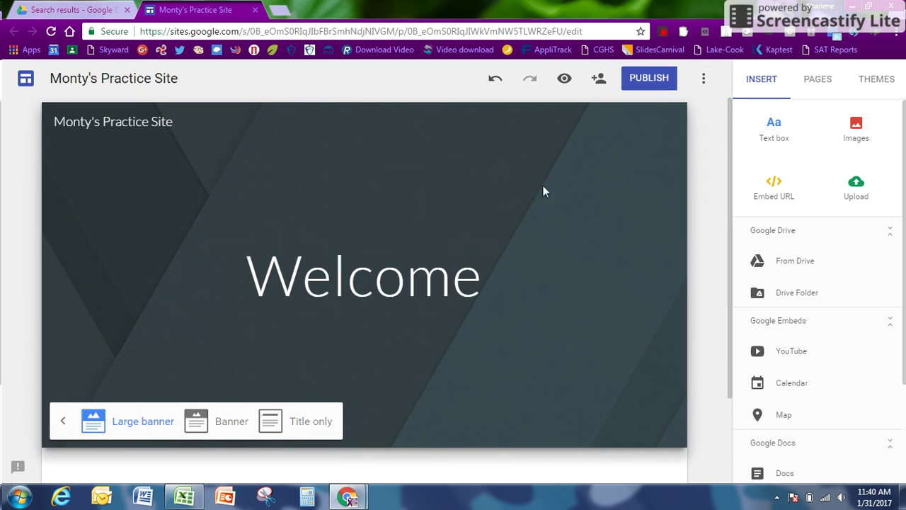
left_click(222, 422)
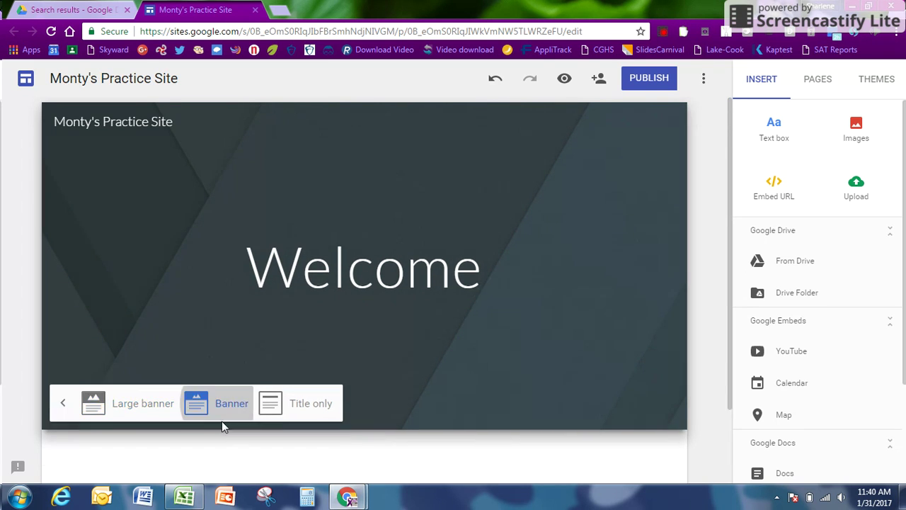
left_click(302, 305)
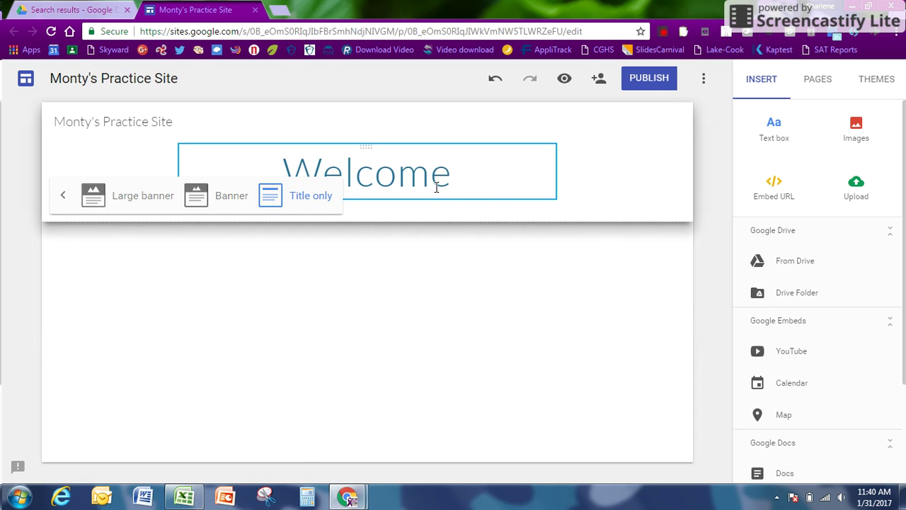
left_click(198, 198)
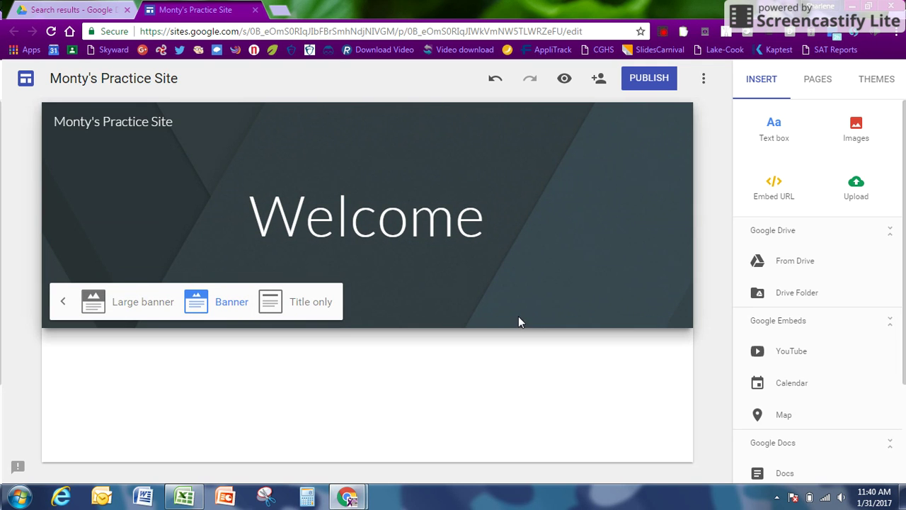
left_click(548, 295)
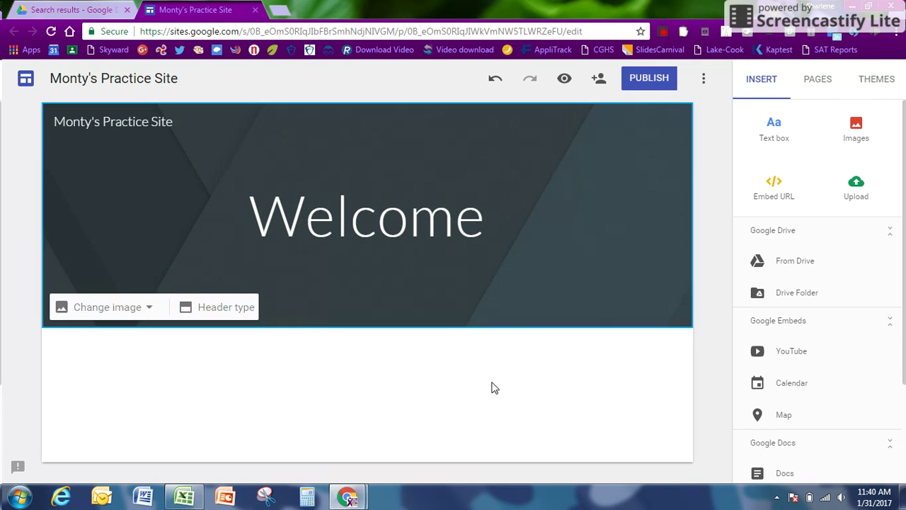
- Try the Normal text and Heading styles on the header's Welcome text, restore the Title style, and view the alignment options
left_click(347, 216)
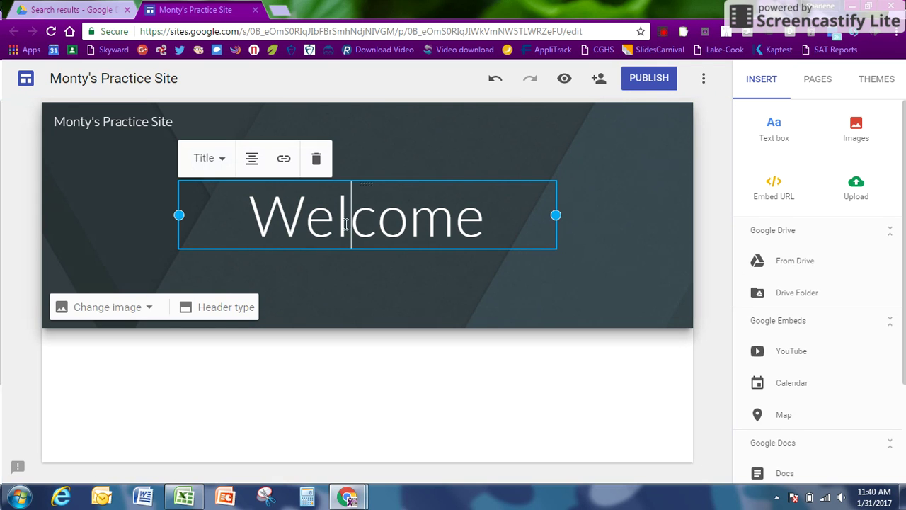
left_click(274, 212)
left_click_drag(275, 212, 522, 226)
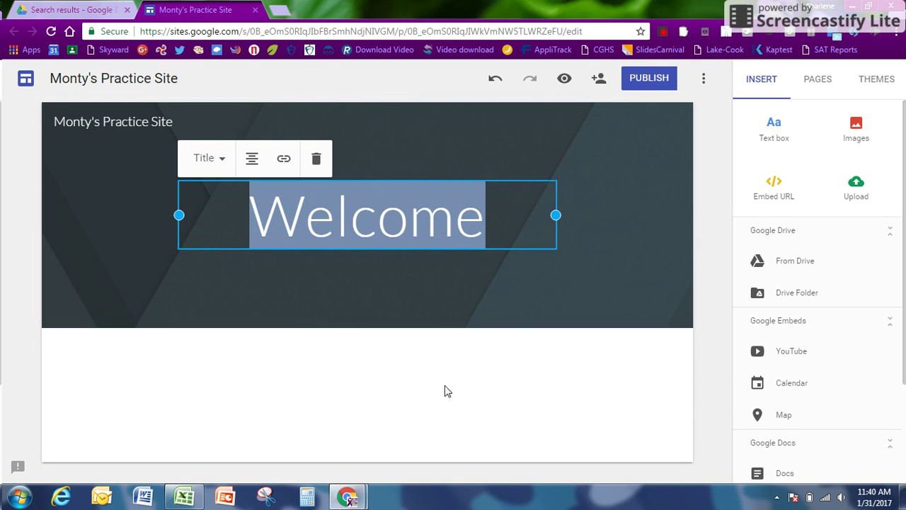
left_click(204, 160)
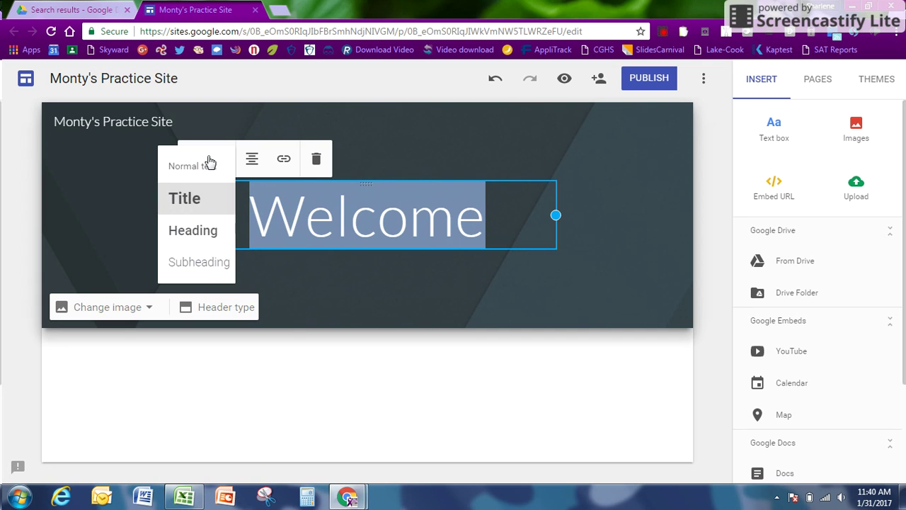
left_click(209, 165)
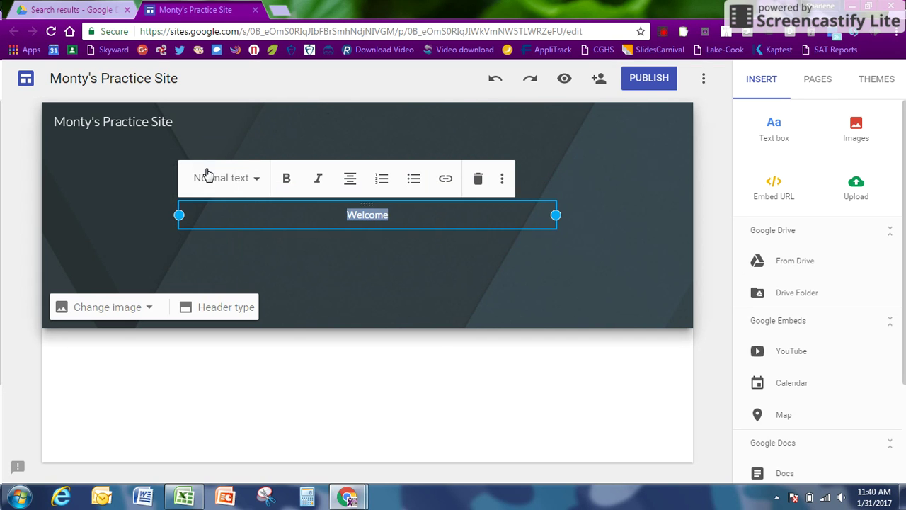
left_click(251, 186)
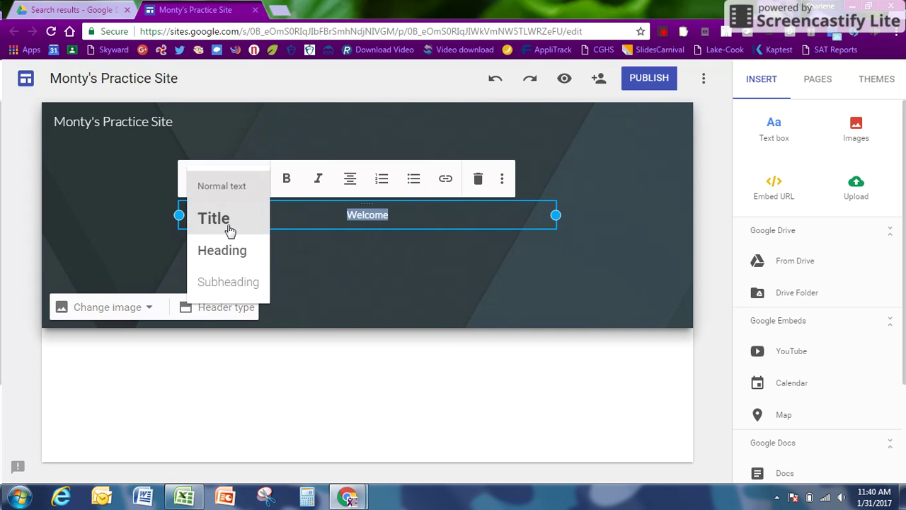
left_click(228, 216)
left_click(221, 159)
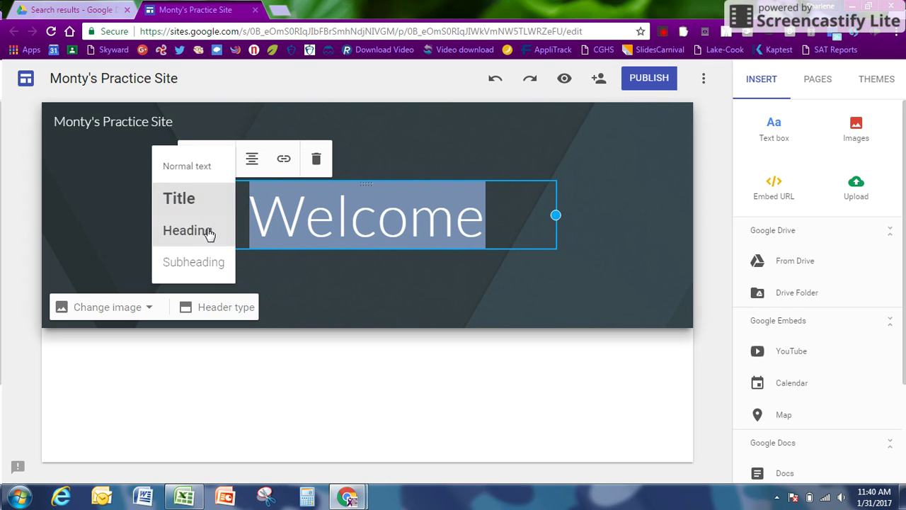
left_click(207, 229)
left_click(228, 181)
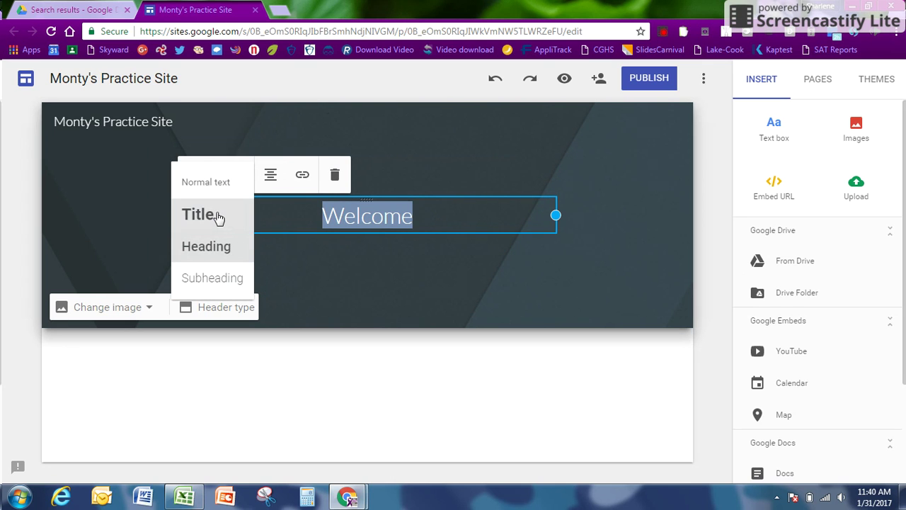
left_click(219, 218)
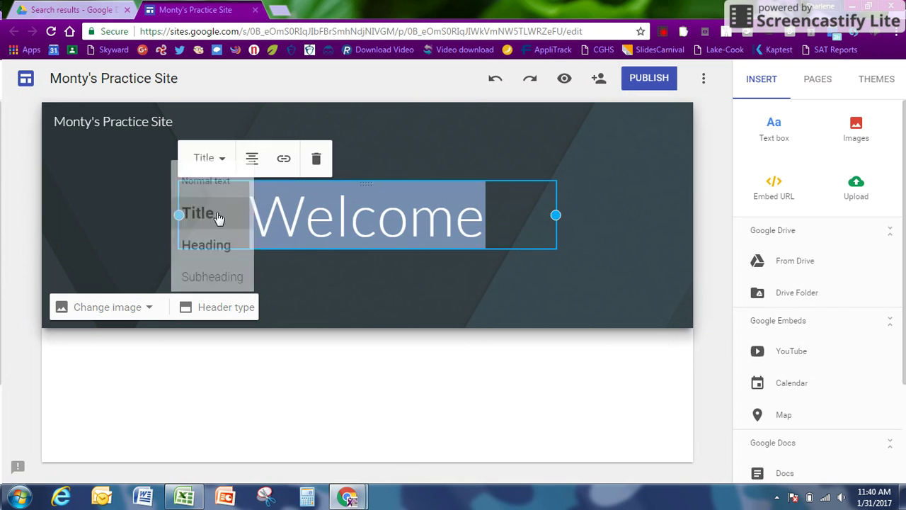
left_click(254, 166)
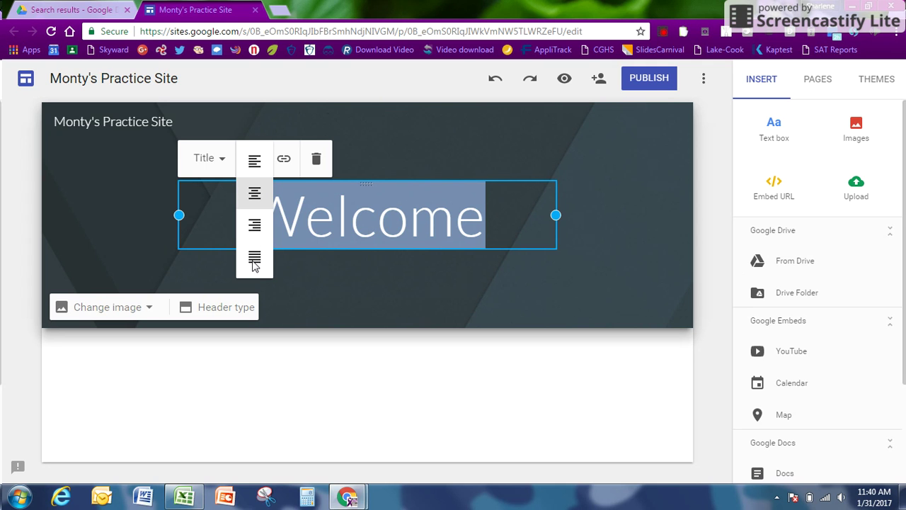
left_click(376, 378)
- Move the Welcome text box toward the banner's left edge and widen it rightward so the title is centred across the banner
left_click(421, 228)
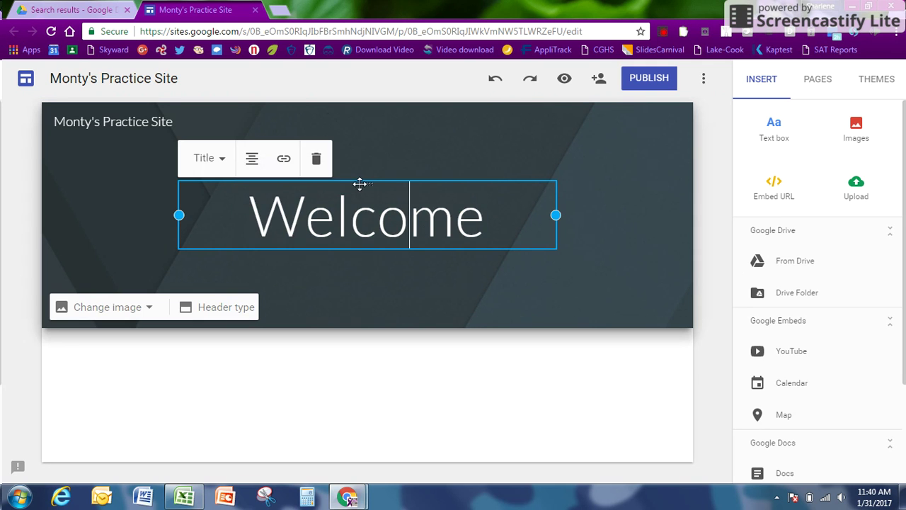
left_click_drag(314, 183, 85, 186)
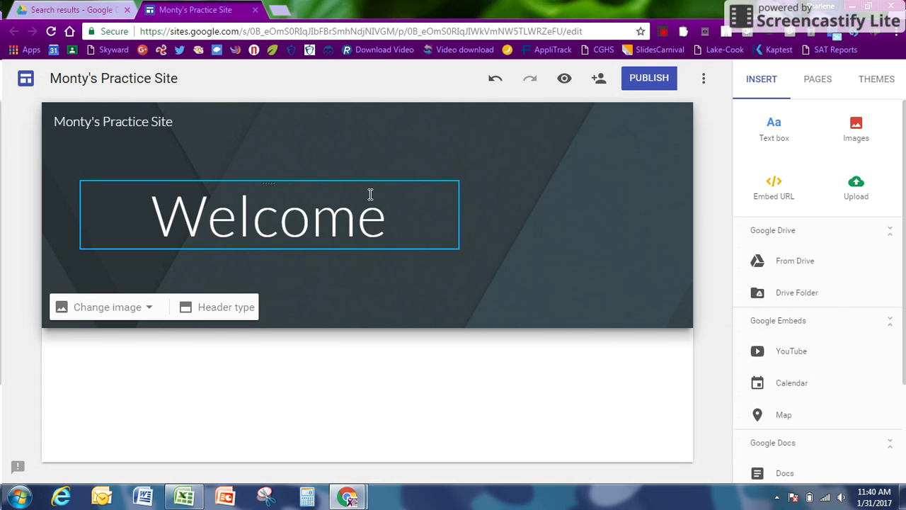
left_click_drag(262, 184, 342, 198)
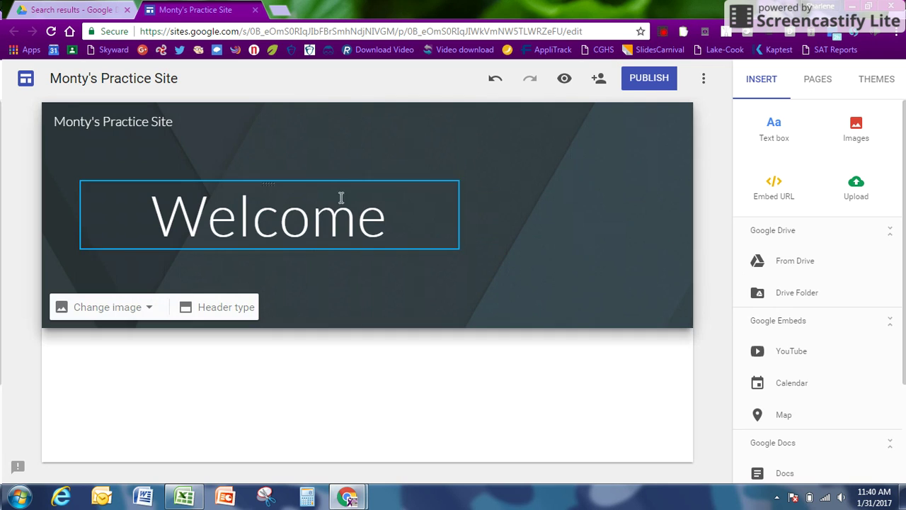
left_click(452, 217)
left_click_drag(459, 215, 653, 217)
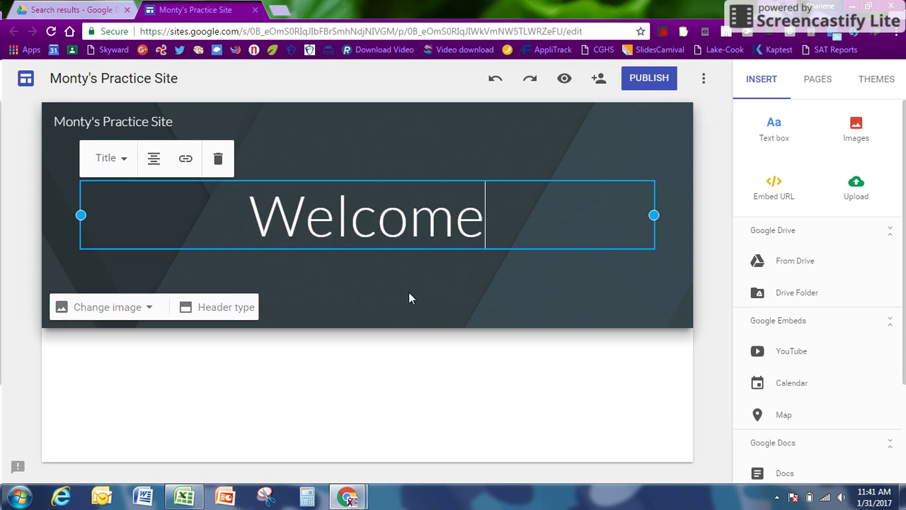
left_click(364, 390)
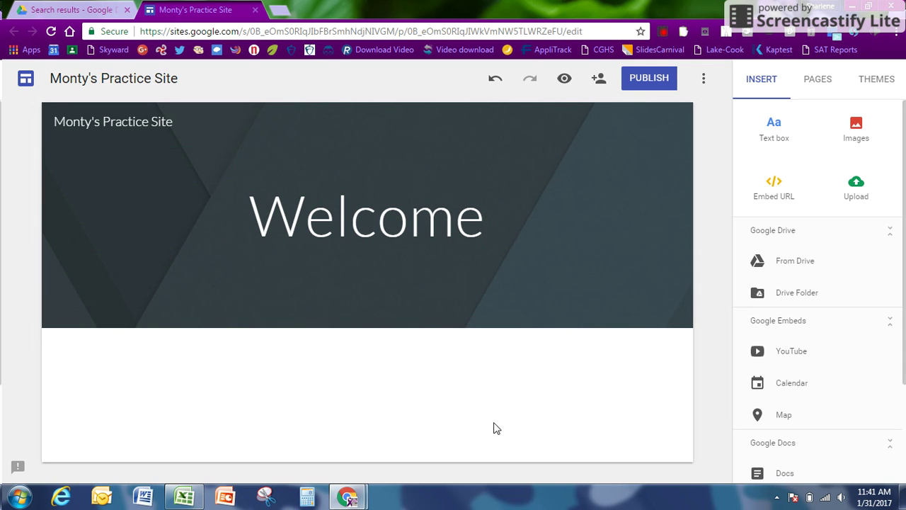
- Set the Welcome header's background to the green dotted pattern from the image gallery
mouse_move(210, 283)
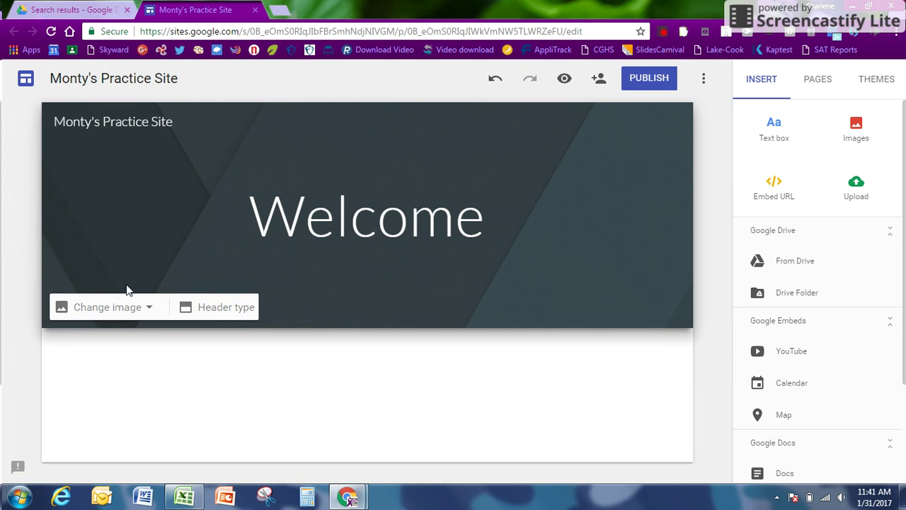
mouse_move(366, 289)
left_click(97, 310)
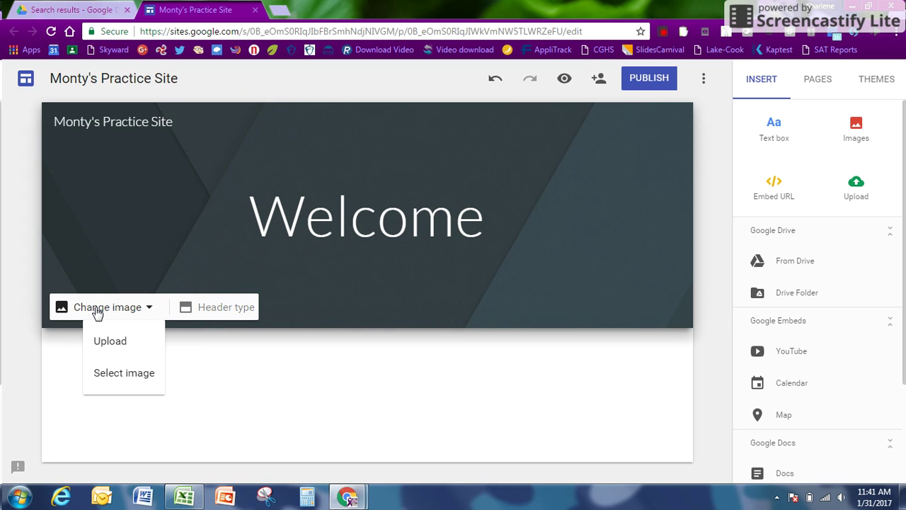
left_click(90, 310)
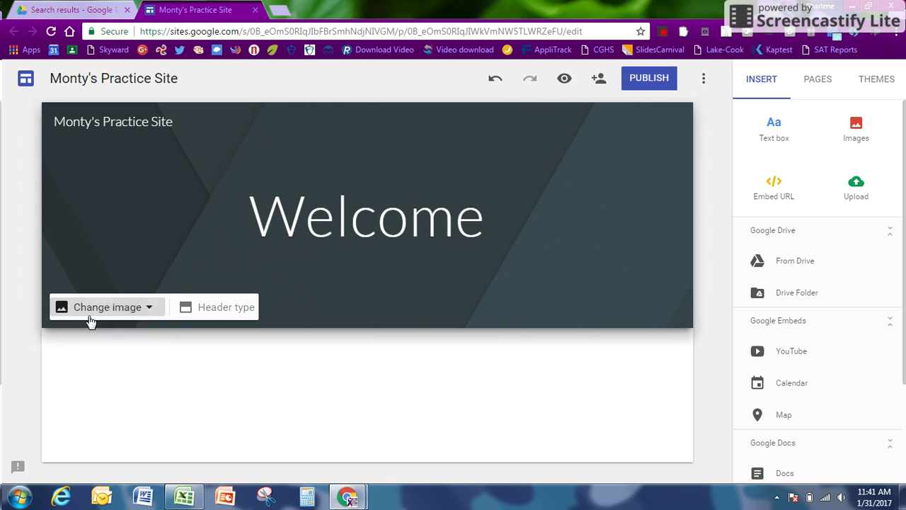
left_click(111, 310)
left_click(125, 376)
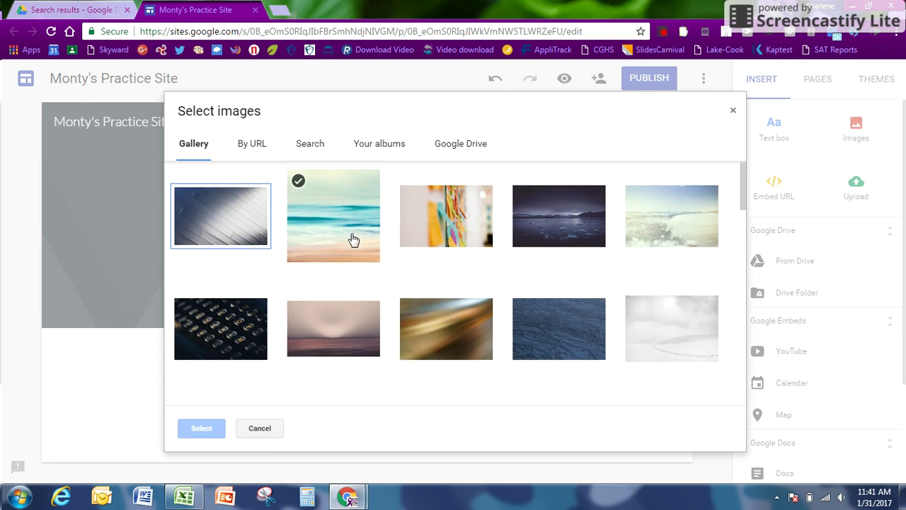
scroll(353, 240, "down", 10)
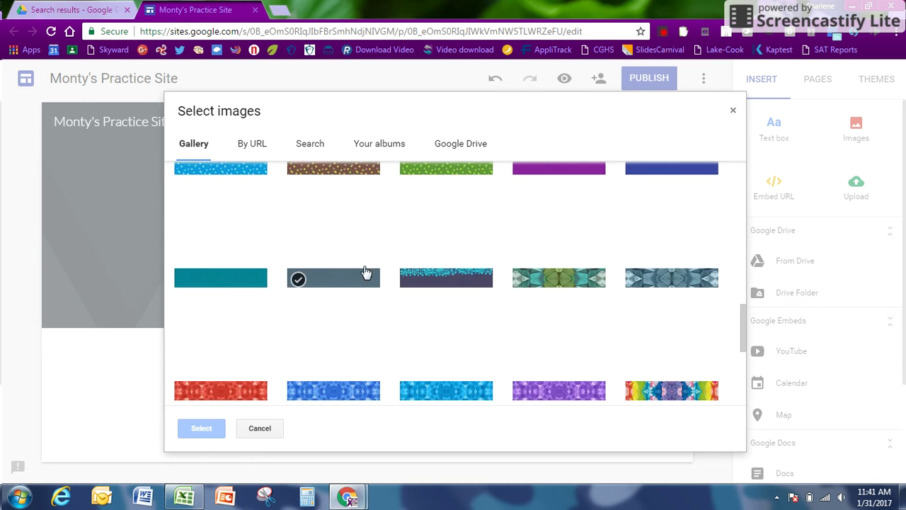
scroll(366, 272, "down", 4)
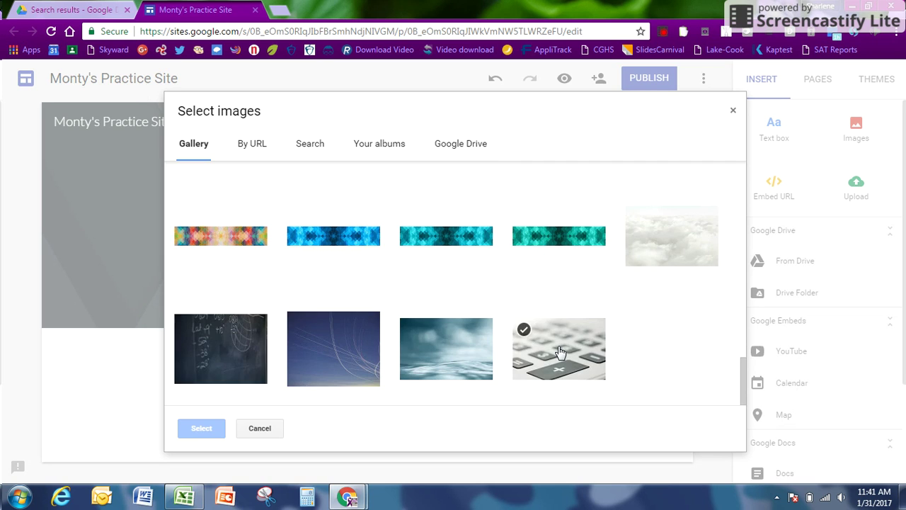
scroll(559, 350, "up", 5)
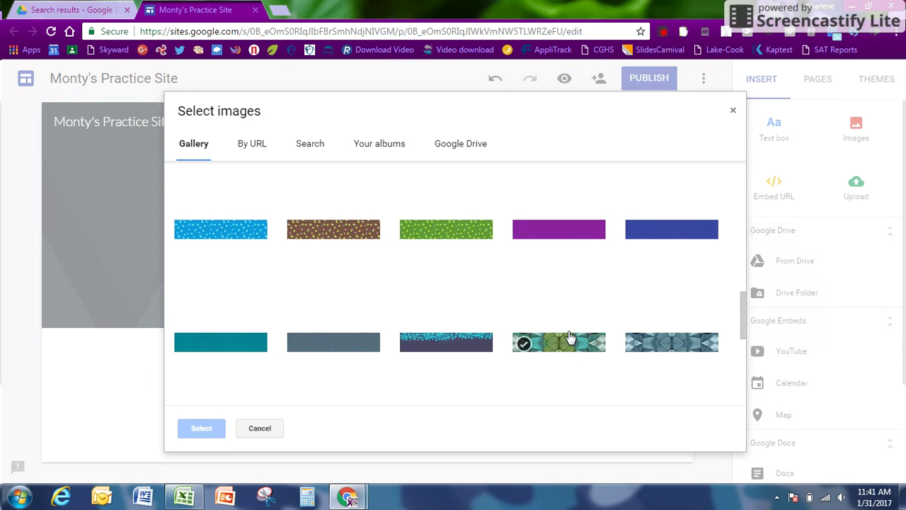
scroll(570, 337, "up", 2)
scroll(572, 334, "down", 1)
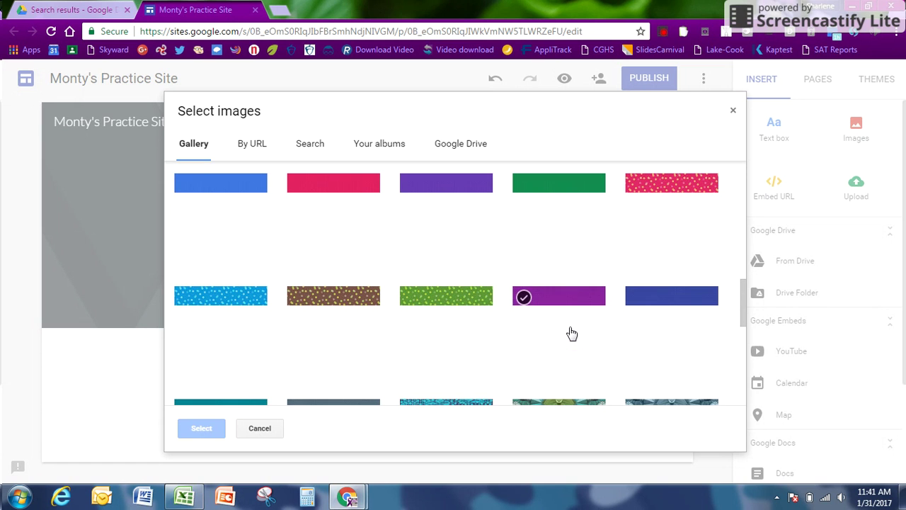
left_click(444, 303)
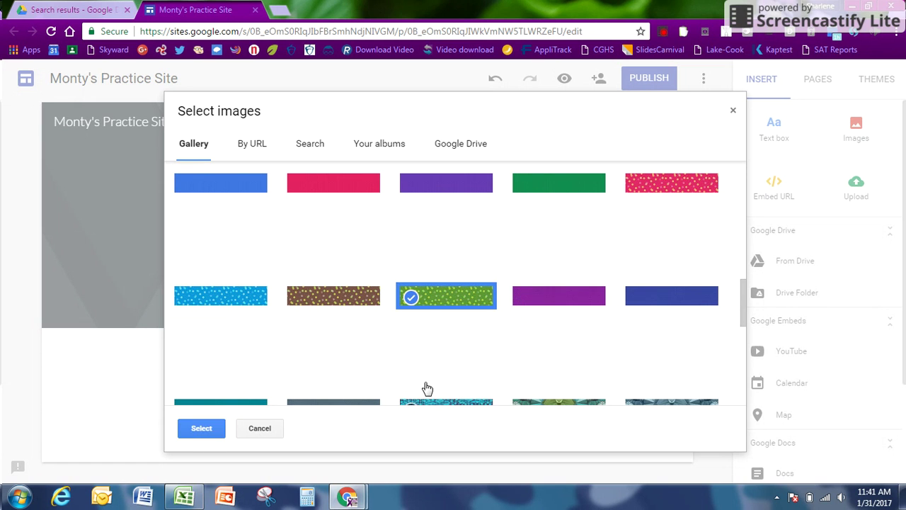
left_click(202, 429)
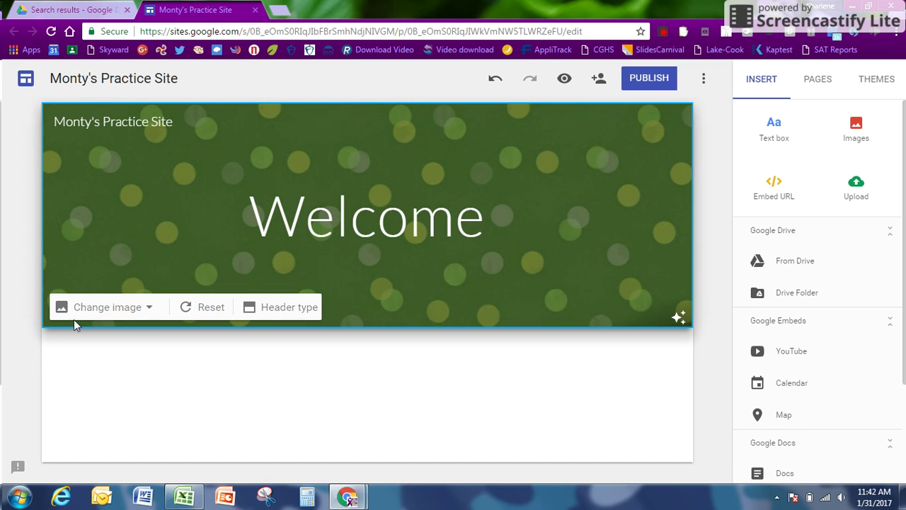
- Replace the header background with the black-and-white photo from the 10/20/16 entry of the "Photos from posts" album
left_click(105, 308)
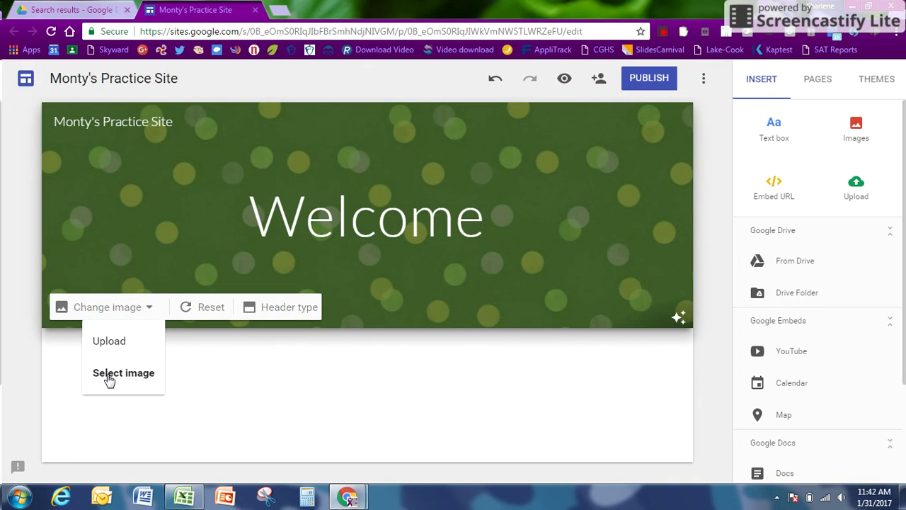
left_click(110, 373)
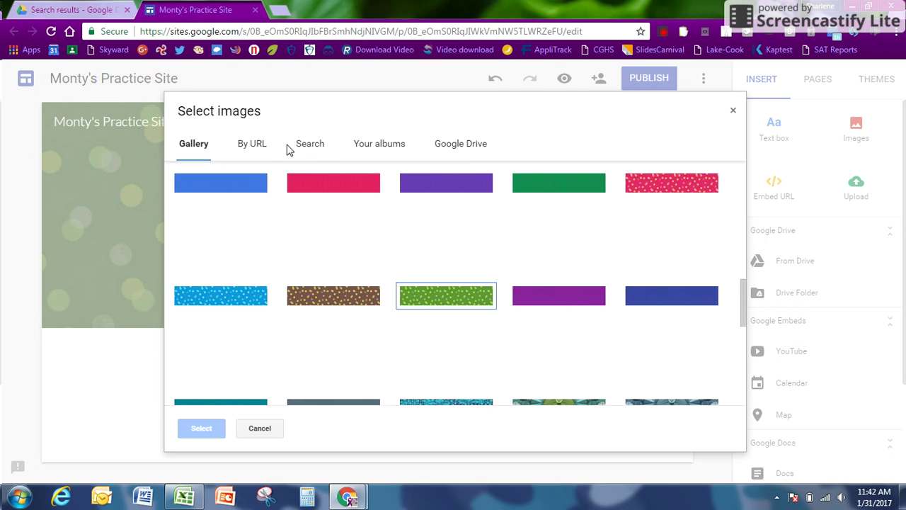
left_click(386, 146)
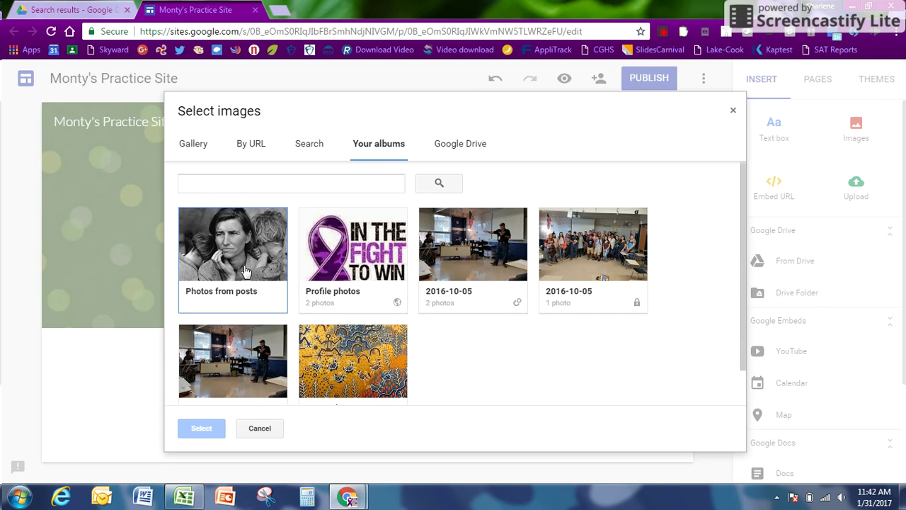
left_click(223, 252)
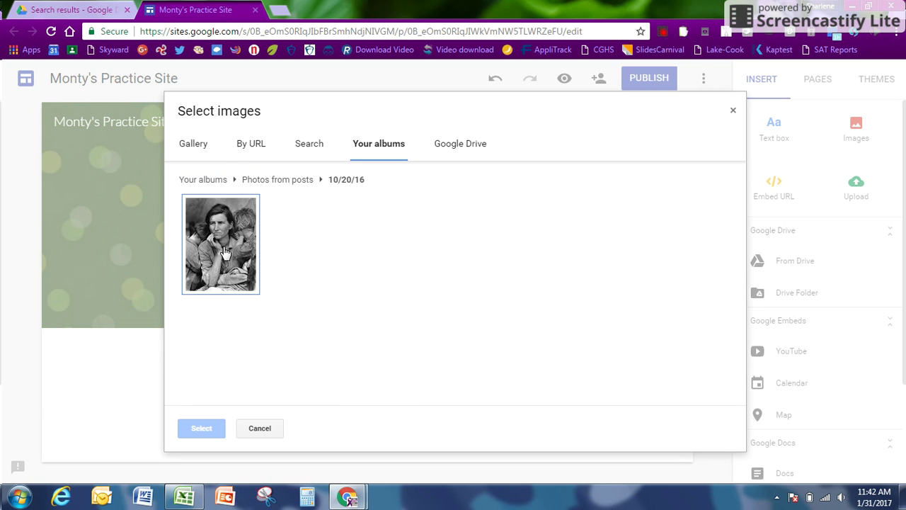
double_click(223, 253)
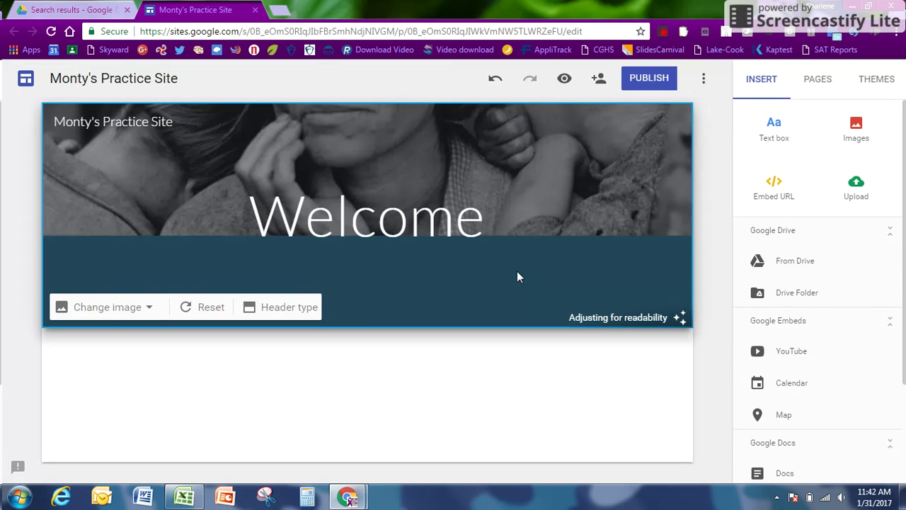
- Replace the header background with 20150924_201809.jpg from the "Pics and Memes" folder in Google Drive
left_click(105, 313)
left_click(121, 376)
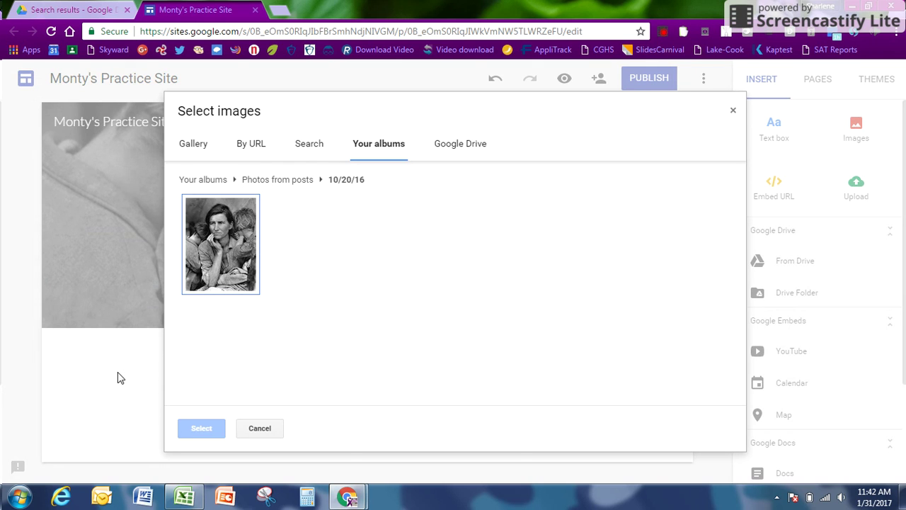
left_click(476, 154)
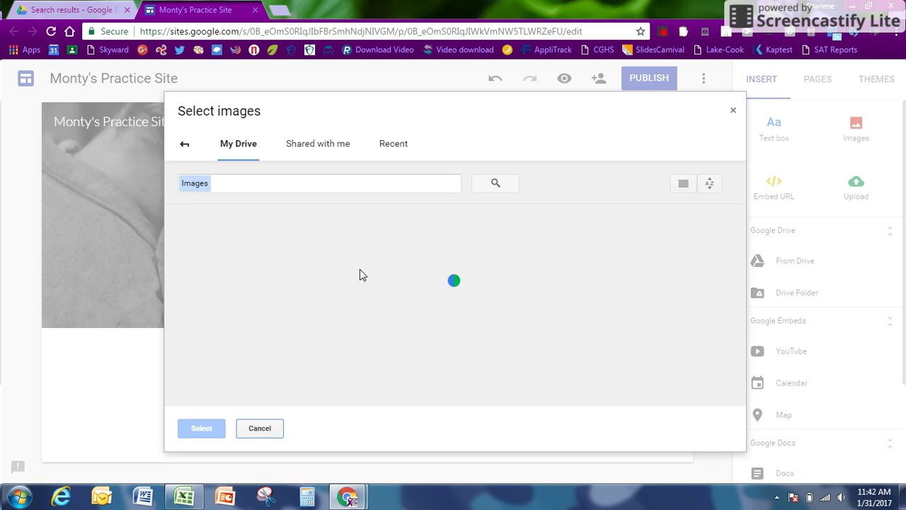
scroll(344, 269, "down", 1)
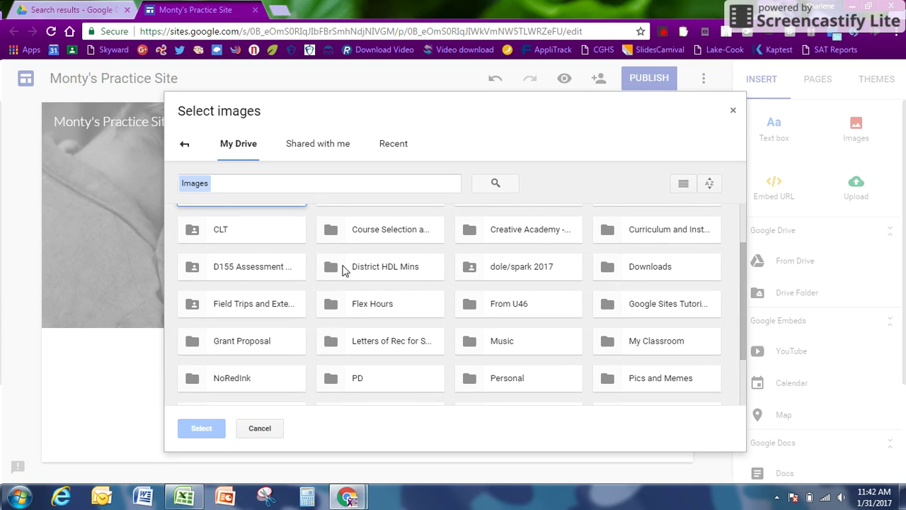
double_click(673, 375)
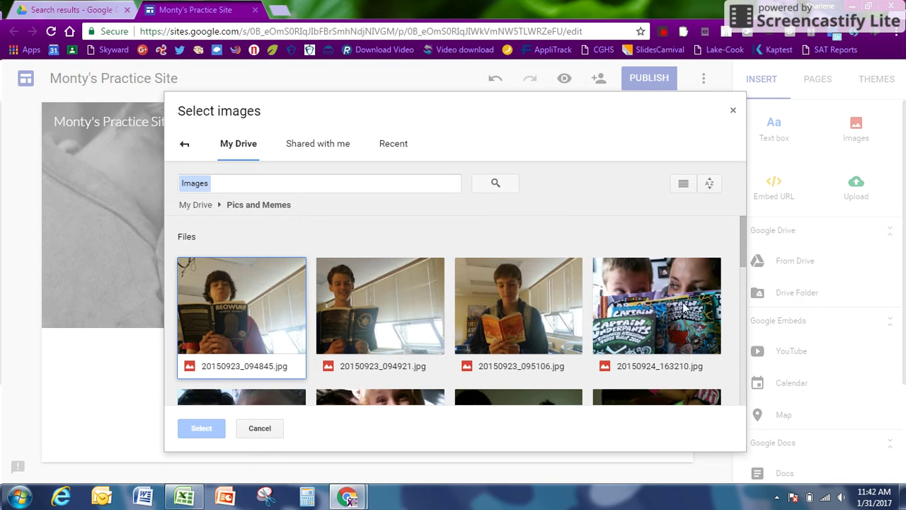
scroll(561, 313, "down", 1)
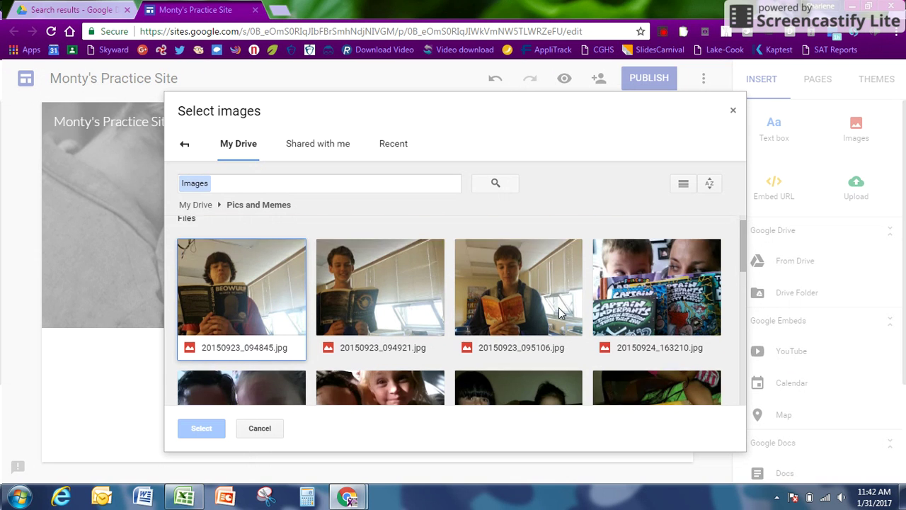
scroll(552, 311, "down", 1)
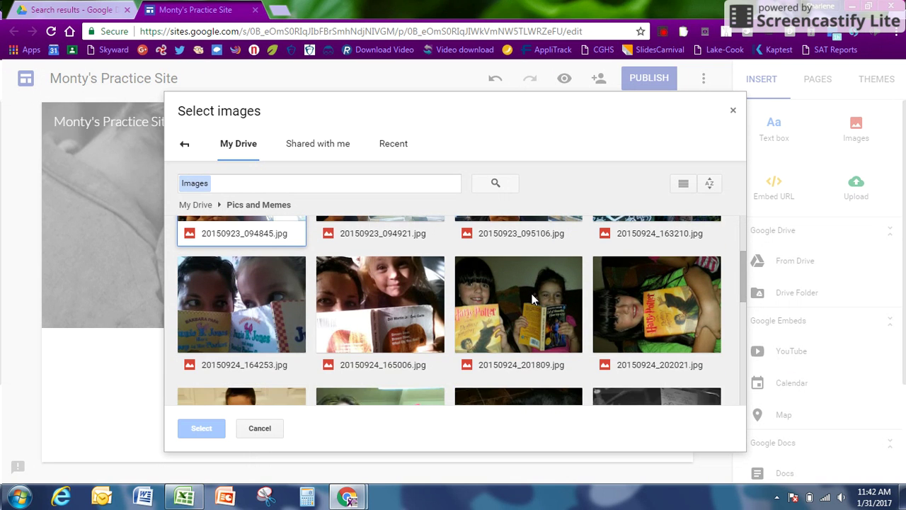
double_click(532, 294)
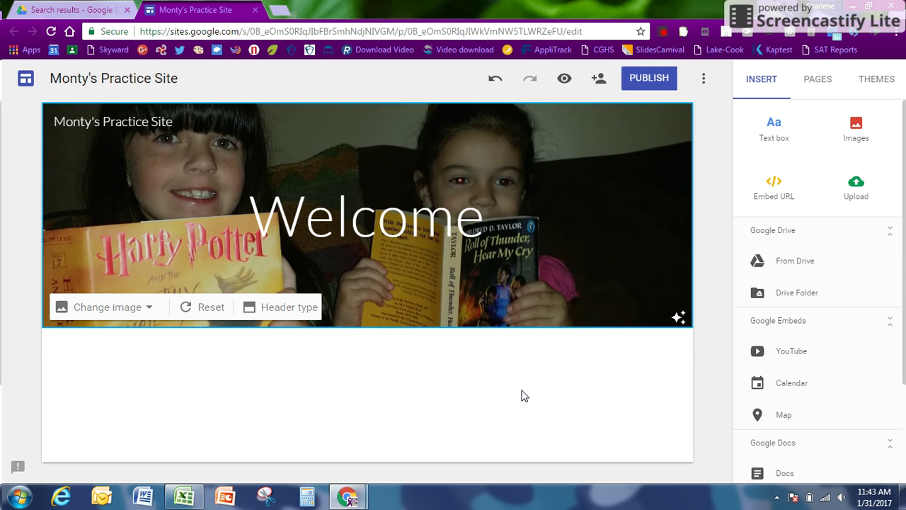
- Search Google for "fluffy cats" images to use as the header background
left_click(123, 307)
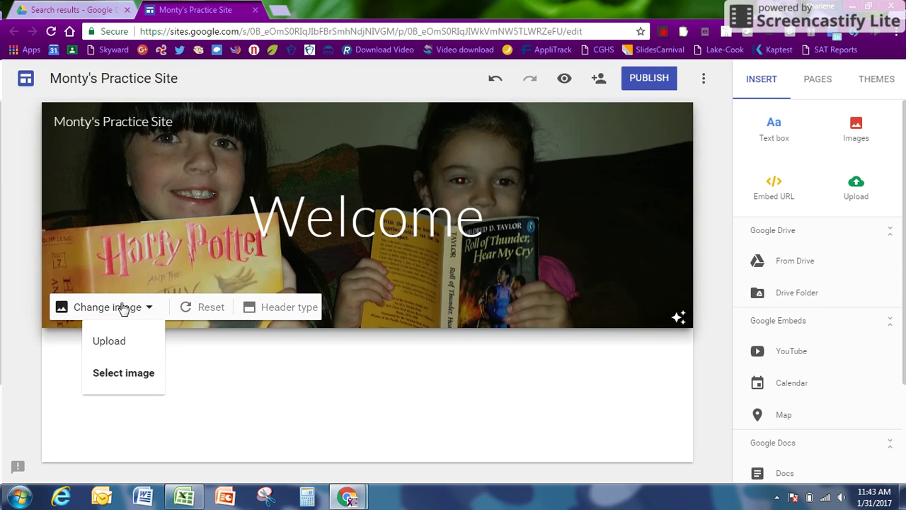
left_click(124, 374)
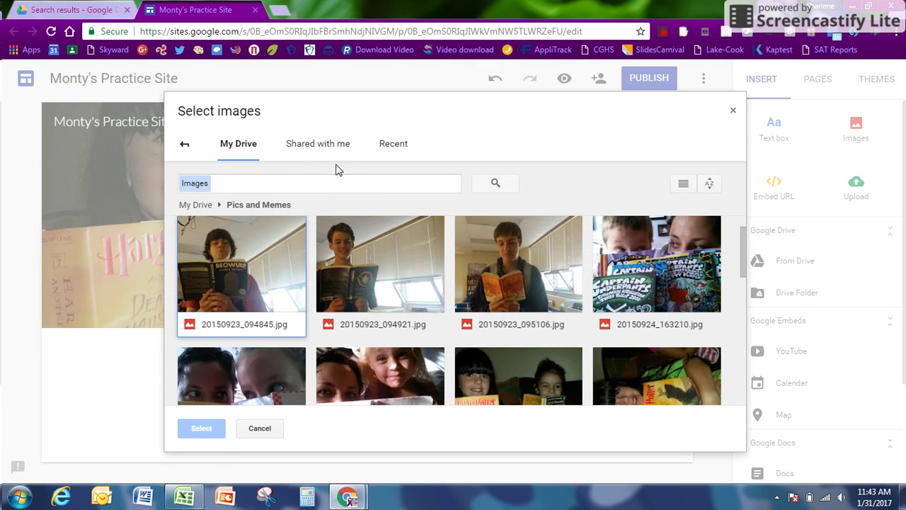
left_click(186, 145)
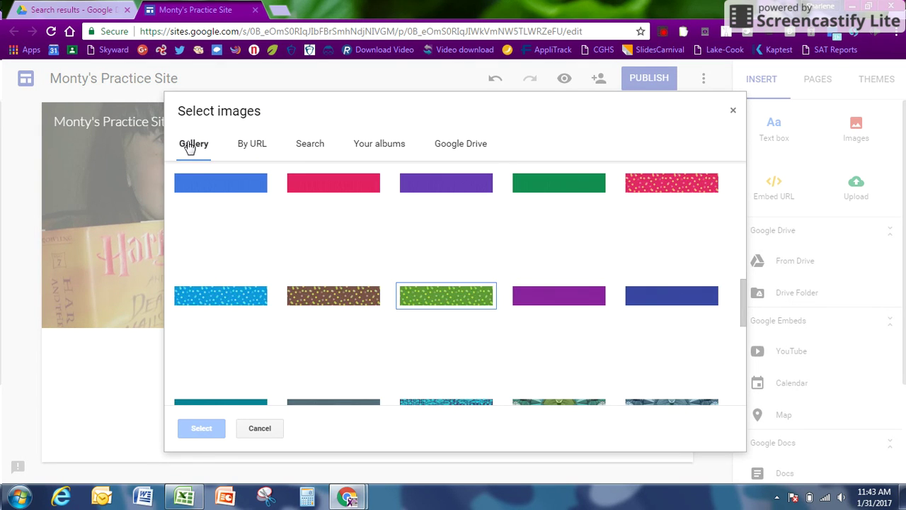
left_click(315, 150)
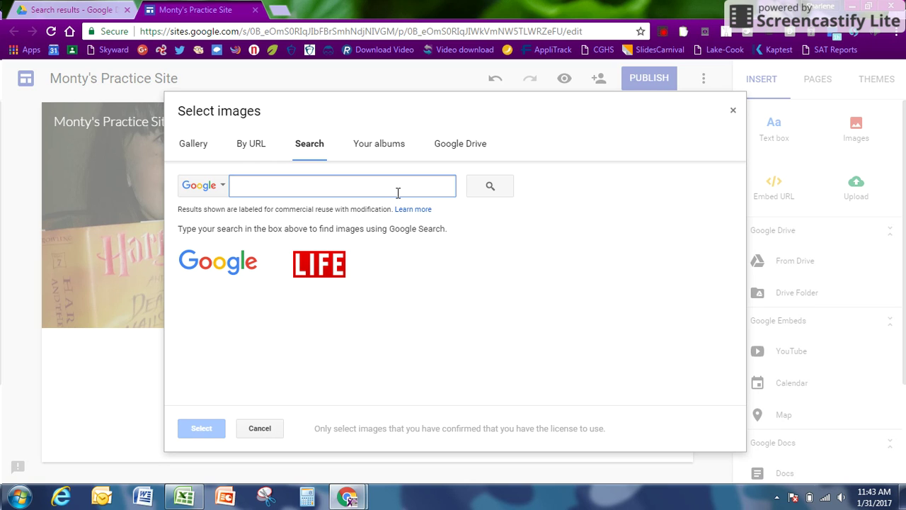
type("flu")
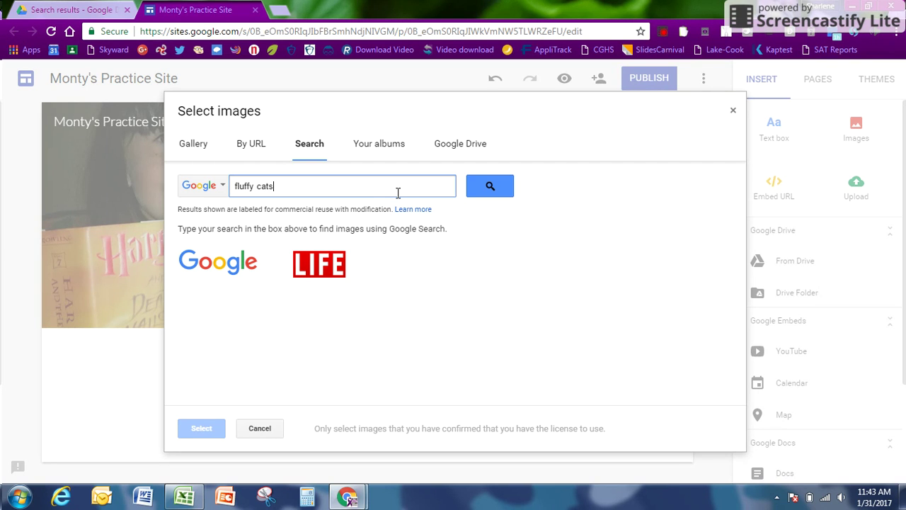
type("ffy cats")
key("Return")
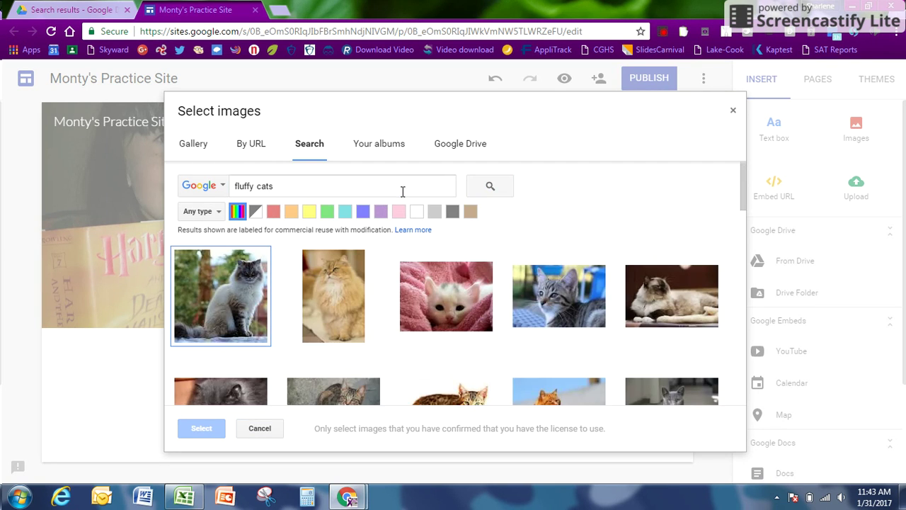
- Set the header background to the close-up of the long-haired dark grey cat from the search results
scroll(648, 247, "down", 1)
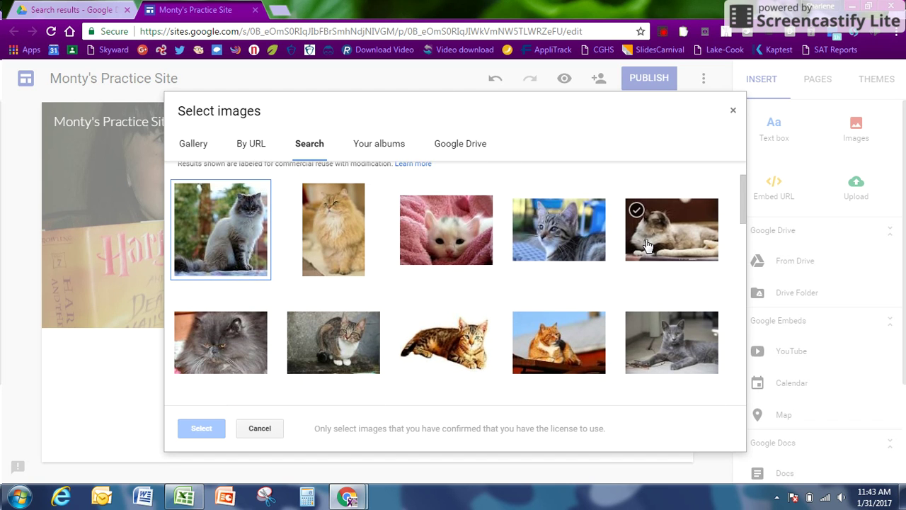
scroll(648, 245, "down", 1)
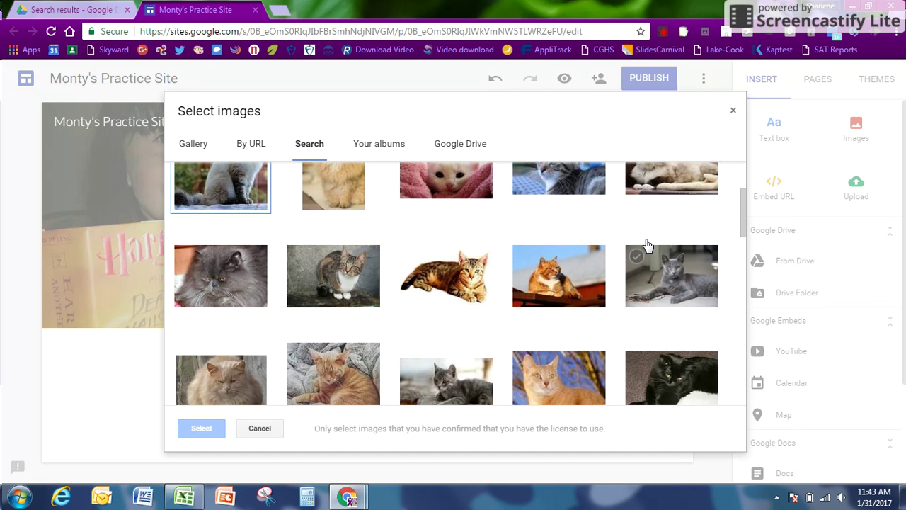
left_click(225, 290)
left_click(199, 429)
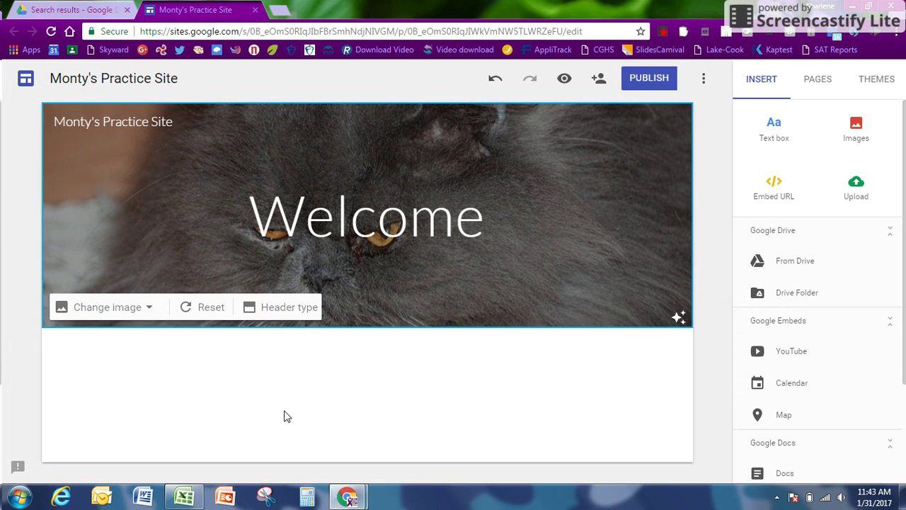
- View the By URL and Search sources for the header image, and leave the image selection without choosing one
left_click(148, 309)
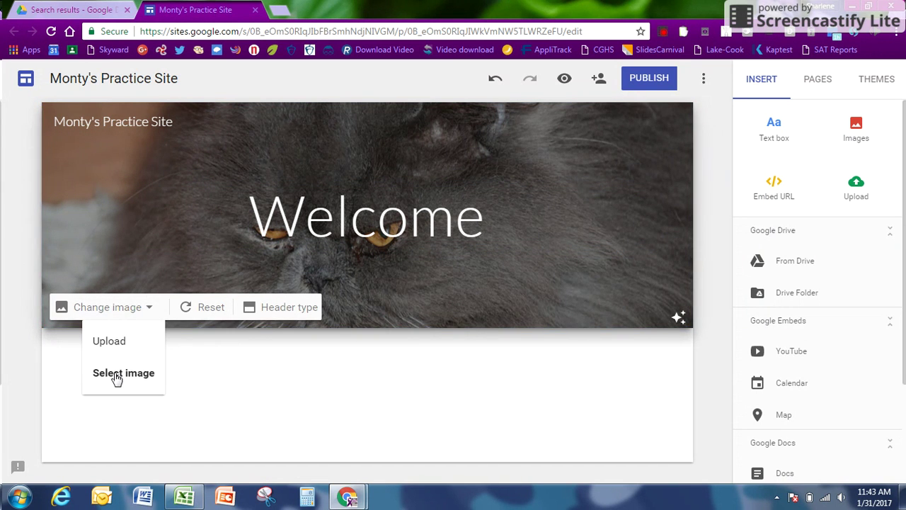
left_click(116, 377)
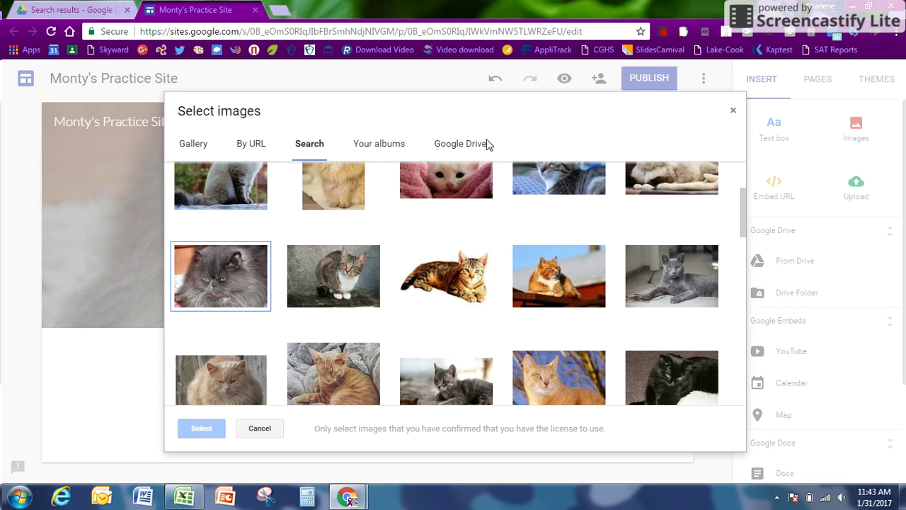
left_click(252, 144)
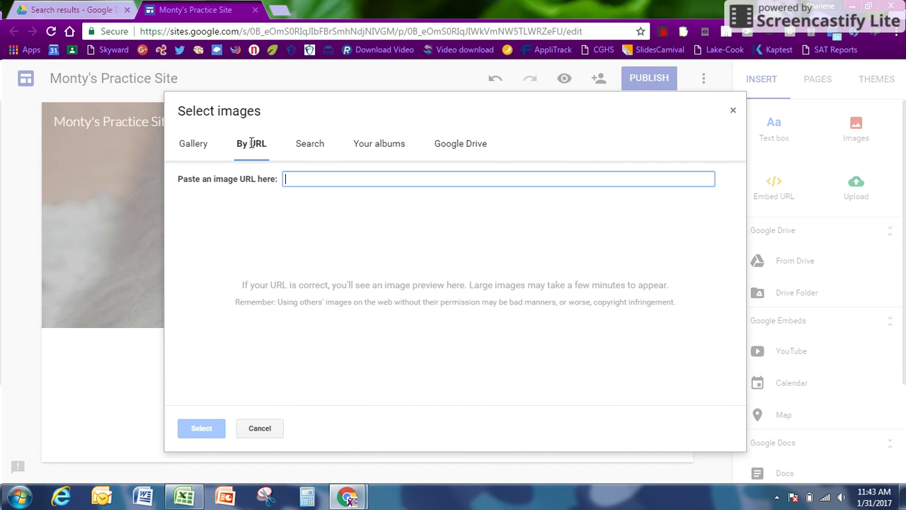
left_click(312, 145)
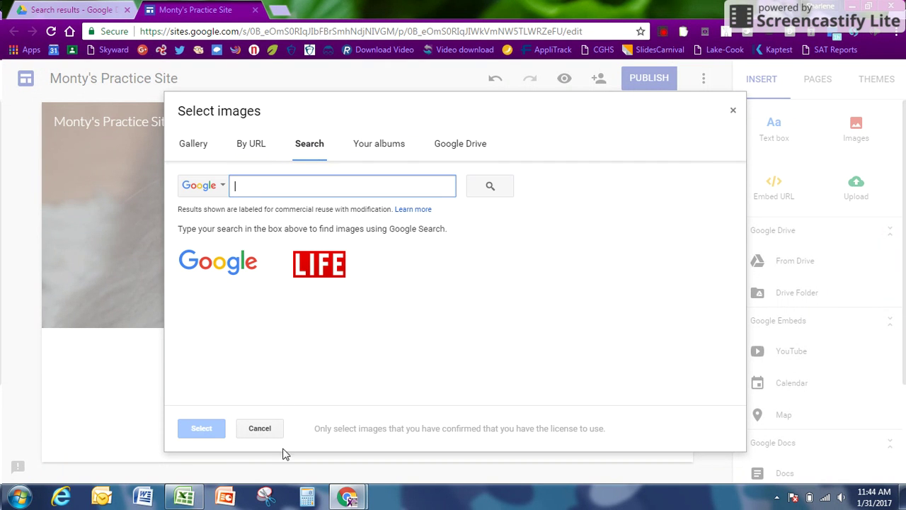
left_click(267, 430)
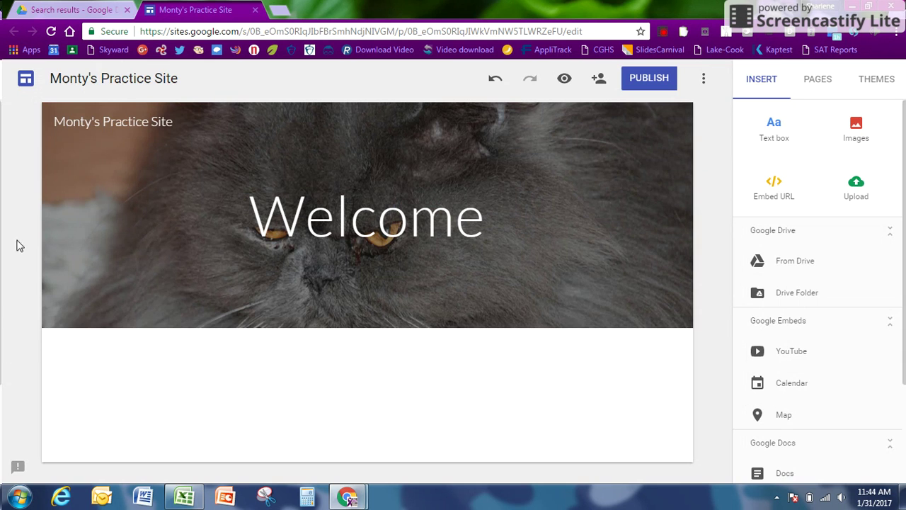
- Preview the Welcome page as a desktop visitor sees it, and return to editing
mouse_move(289, 282)
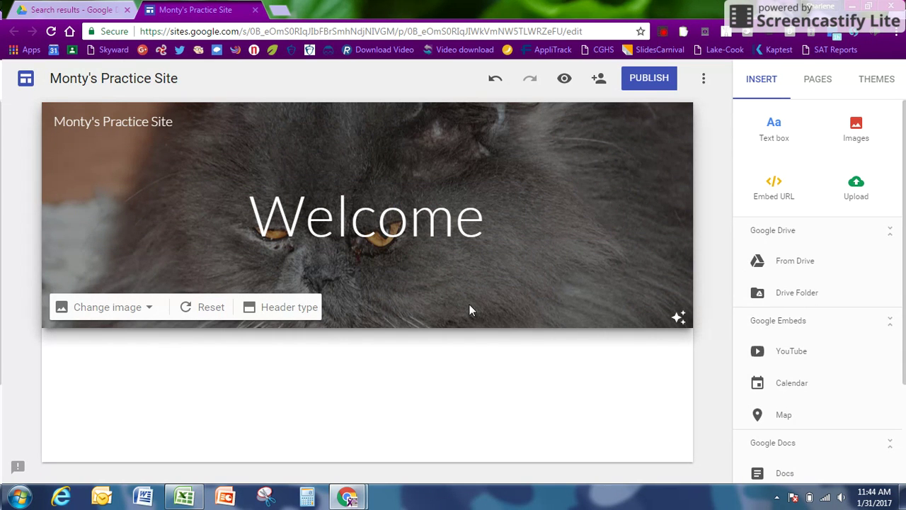
left_click(560, 78)
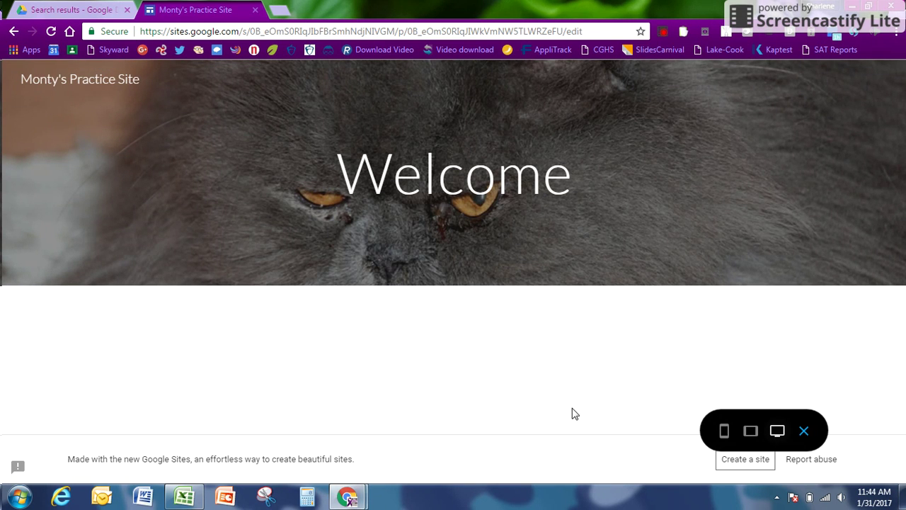
left_click(805, 432)
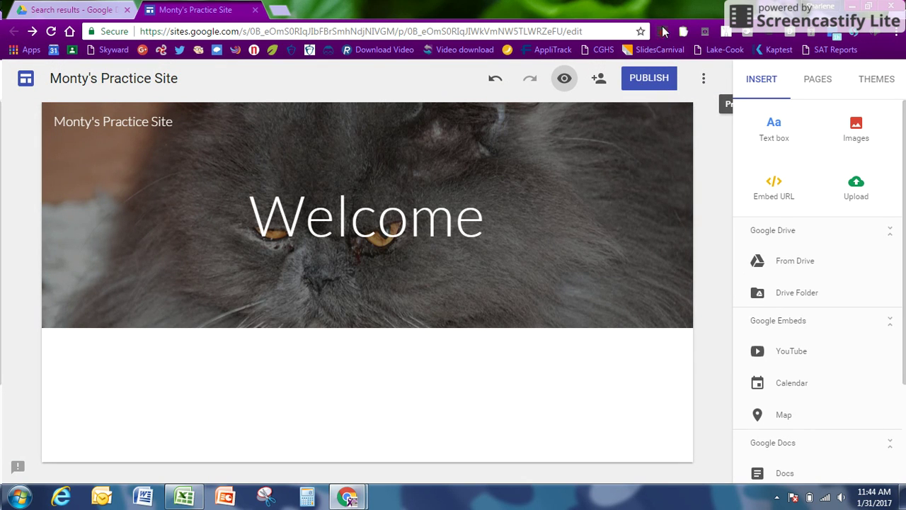
left_click(662, 32)
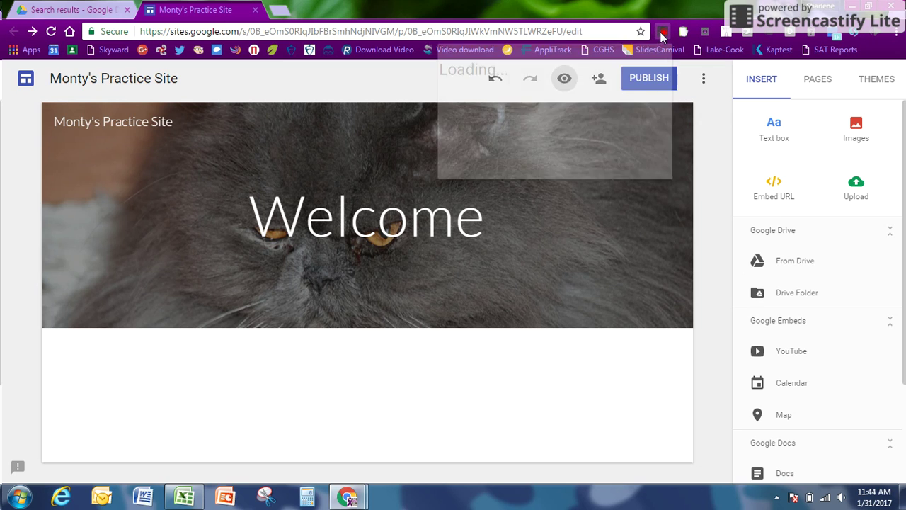